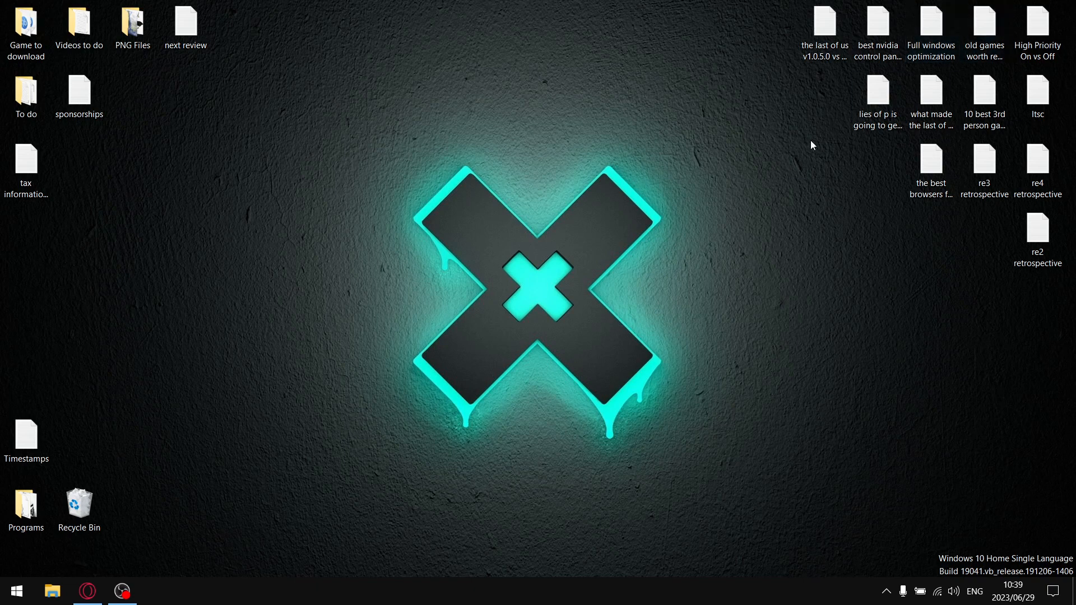
# Switch to the Opera browser and look through the Laptop Tweaking Tips channel's videos on individual NVIDIA Control Panel settings
pyautogui.click(87, 591)
pyautogui.moveTo(735, 282)
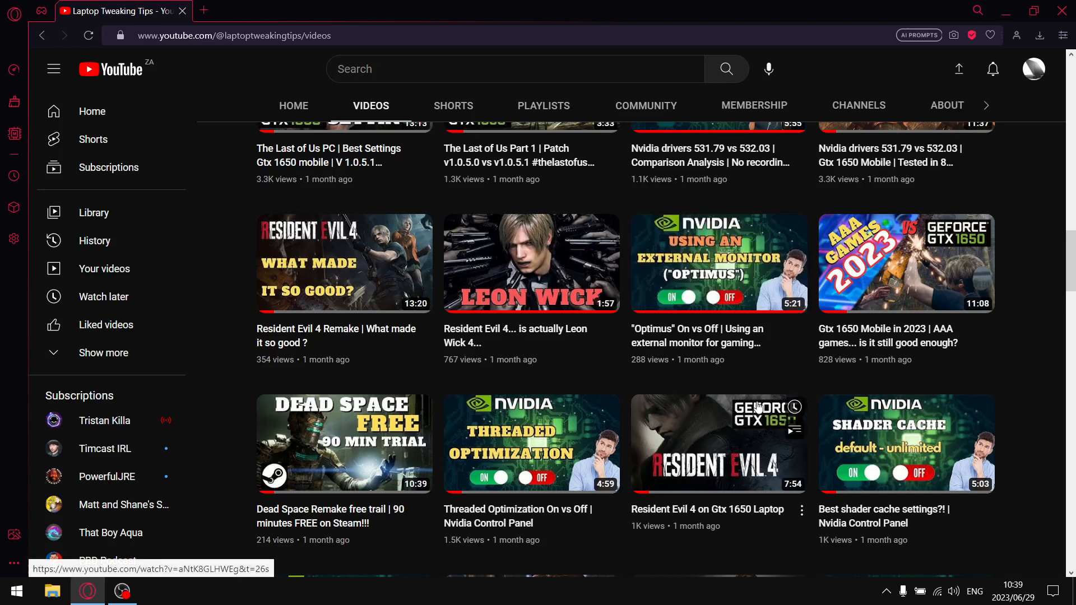
pyautogui.moveTo(611, 471)
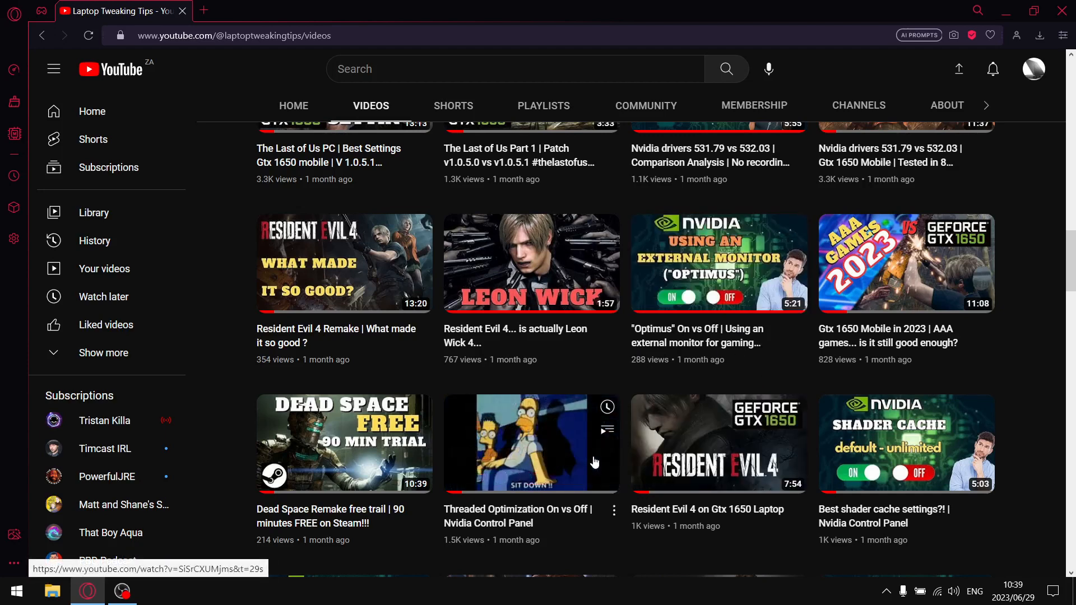
pyautogui.scroll(-3, 1070, 261)
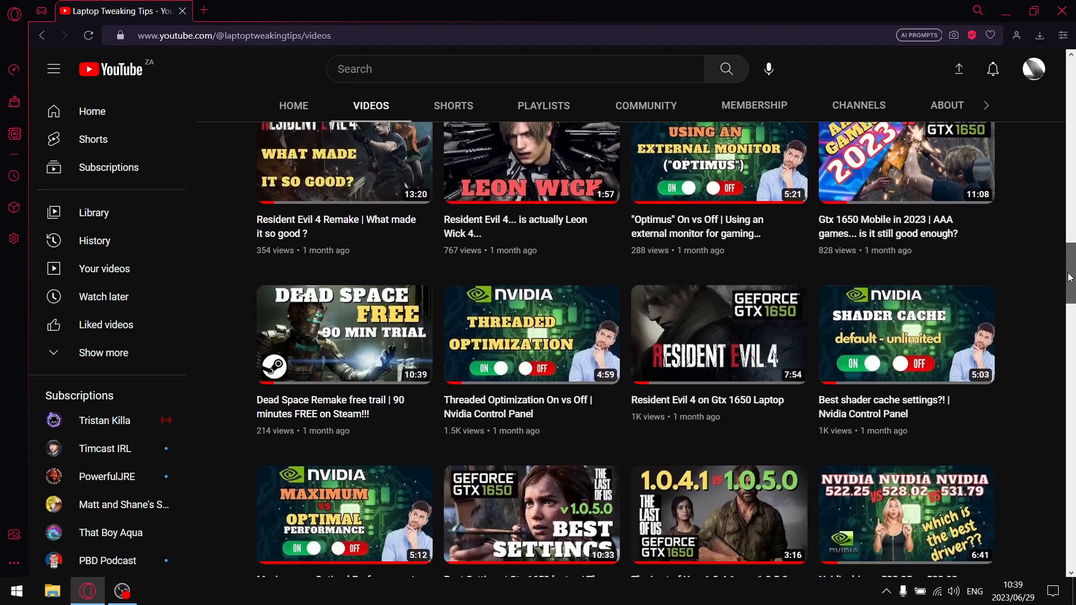
pyautogui.moveTo(587, 261)
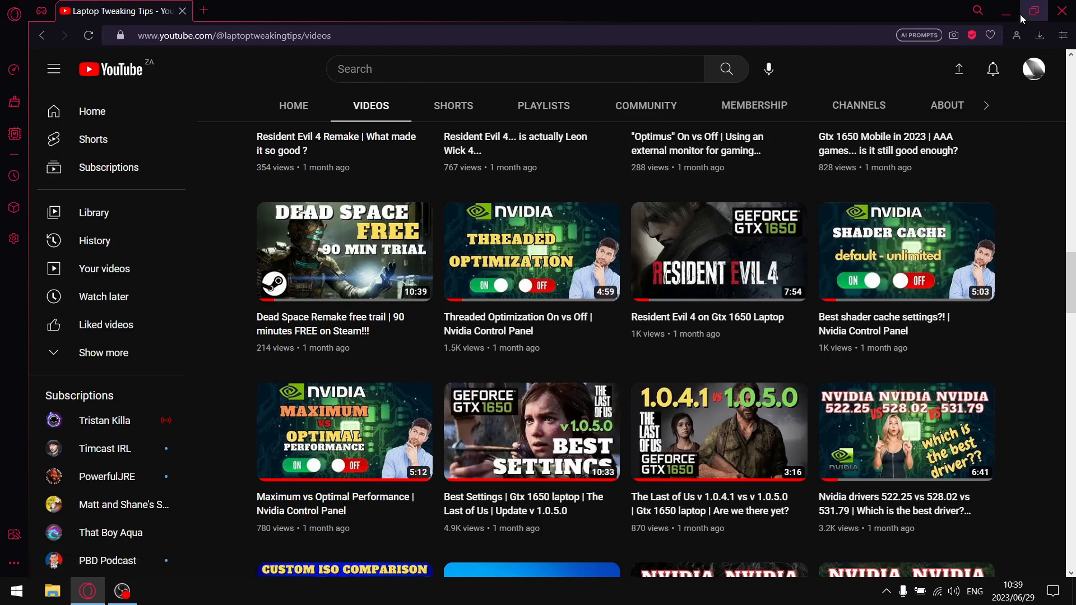
pyautogui.click(1004, 12)
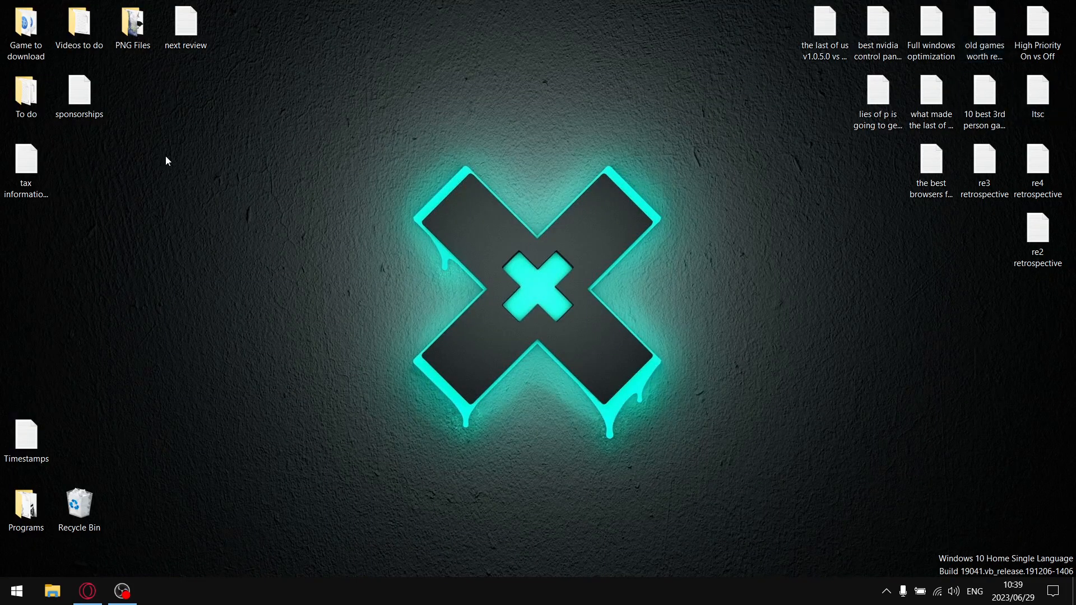
# Open NVIDIA Control Panel from the desktop and go through the image settings preview page and the Manage 3D settings page
pyautogui.rightClick(173, 205)
pyautogui.click(253, 347)
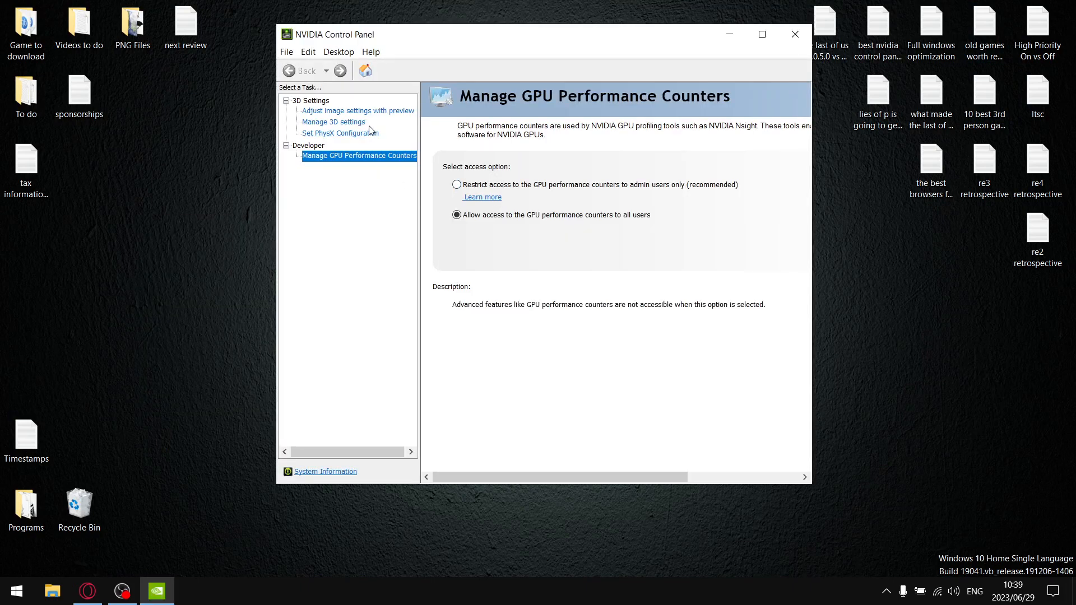
pyautogui.click(366, 113)
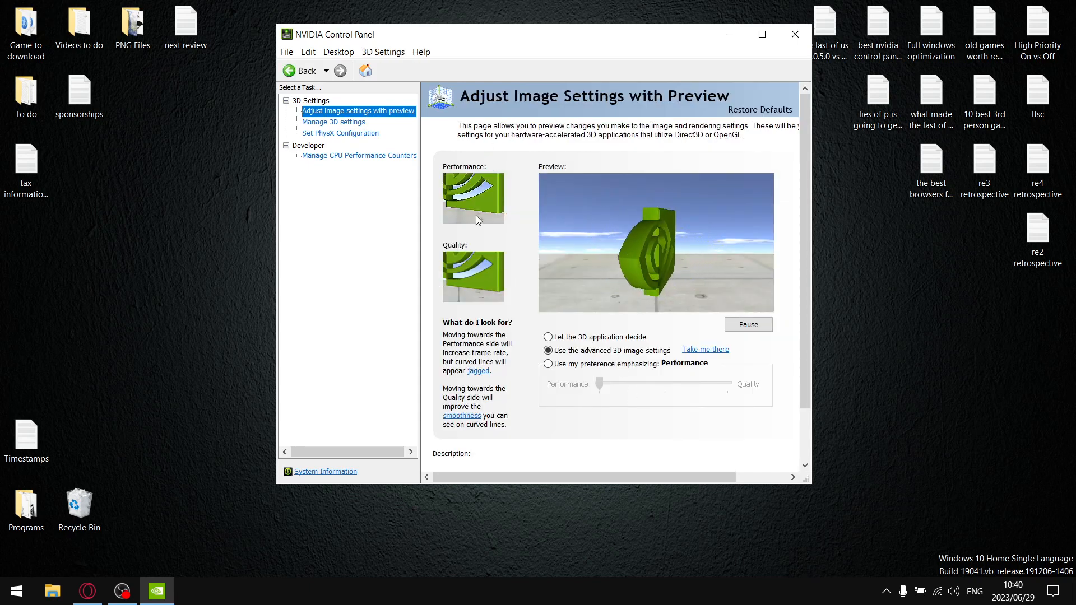
pyautogui.click(359, 123)
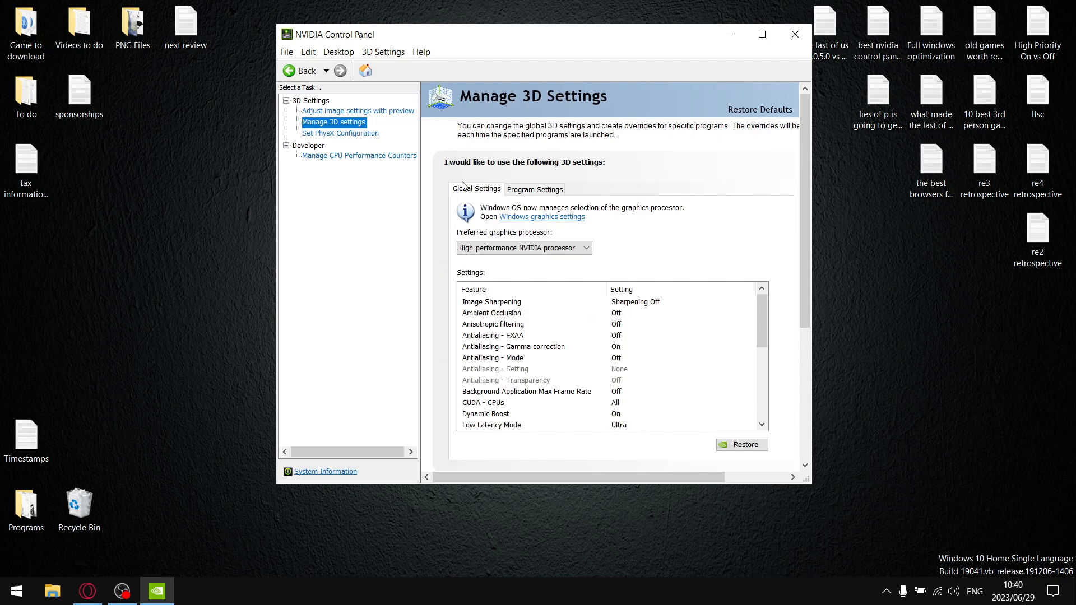
pyautogui.click(360, 112)
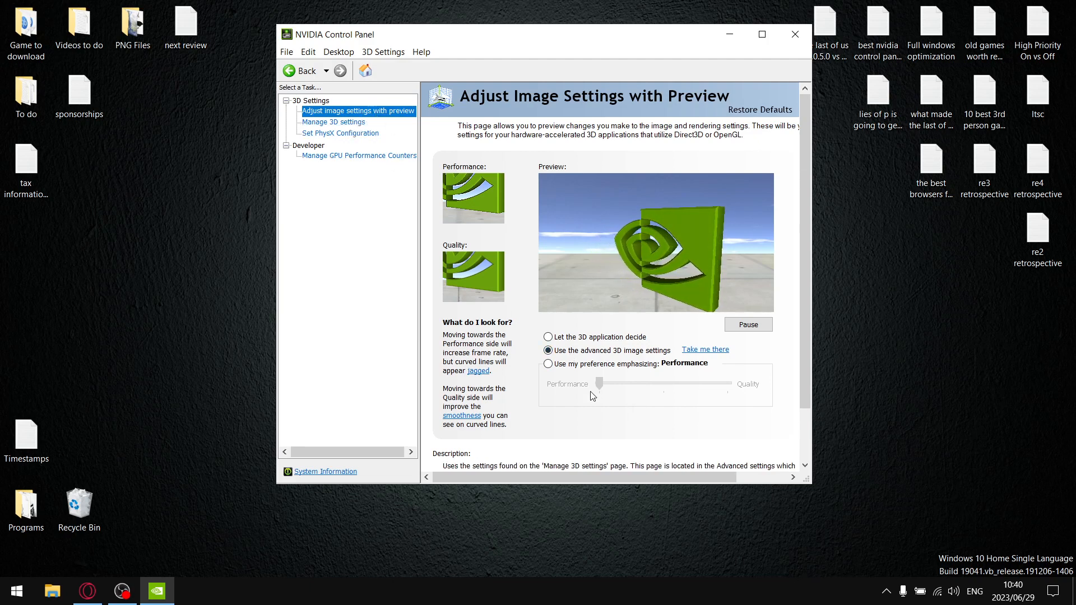
pyautogui.click(346, 126)
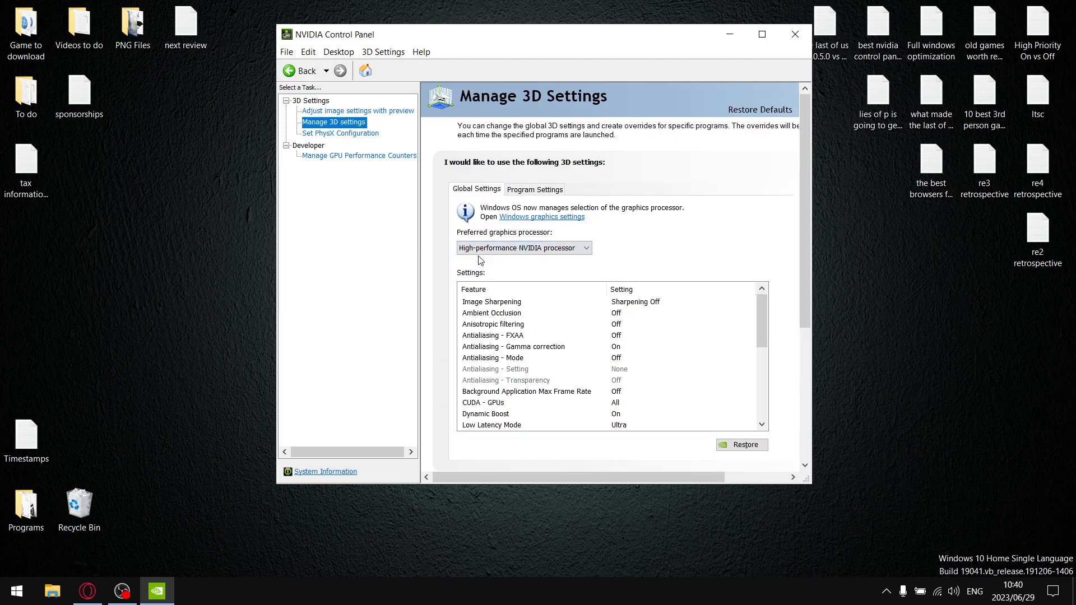
# Review the preferred graphics processor choices and the Image Sharpening options in the global 3D settings
pyautogui.click(568, 251)
pyautogui.click(568, 251)
pyautogui.click(548, 304)
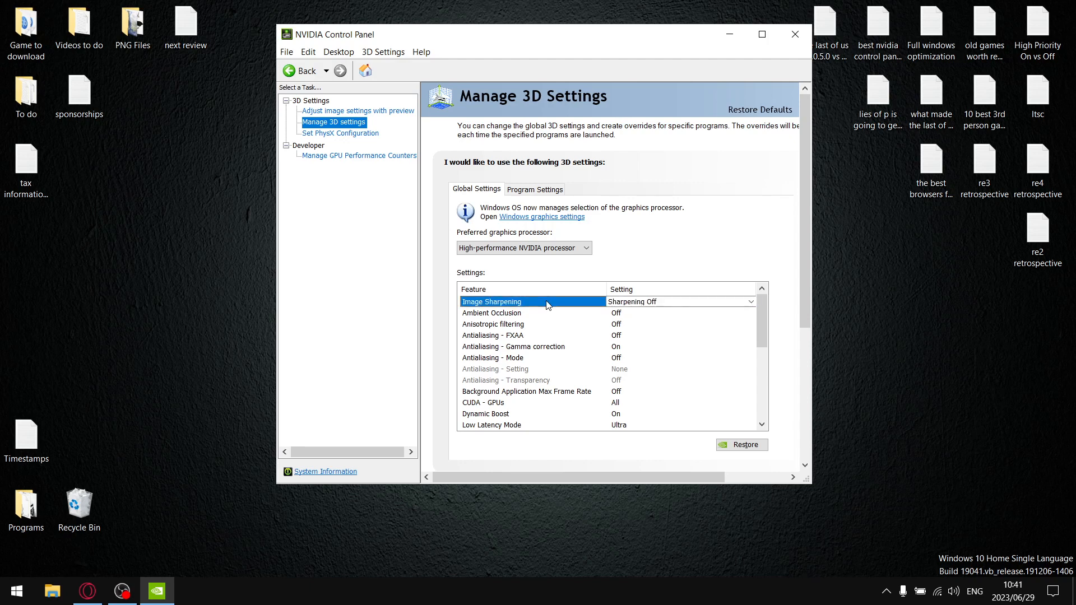
pyautogui.click(645, 302)
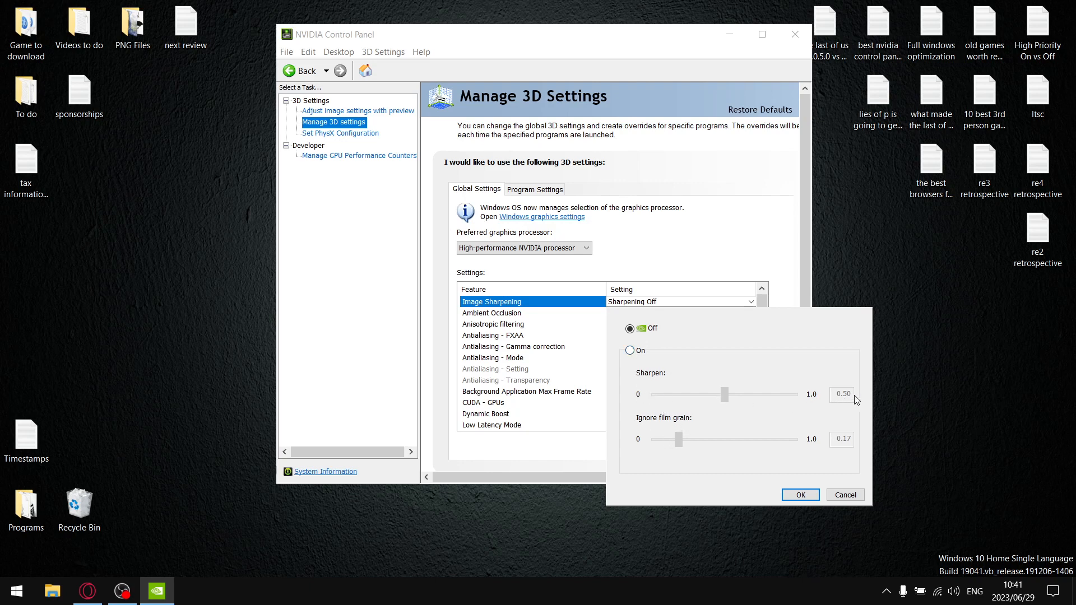
pyautogui.click(789, 259)
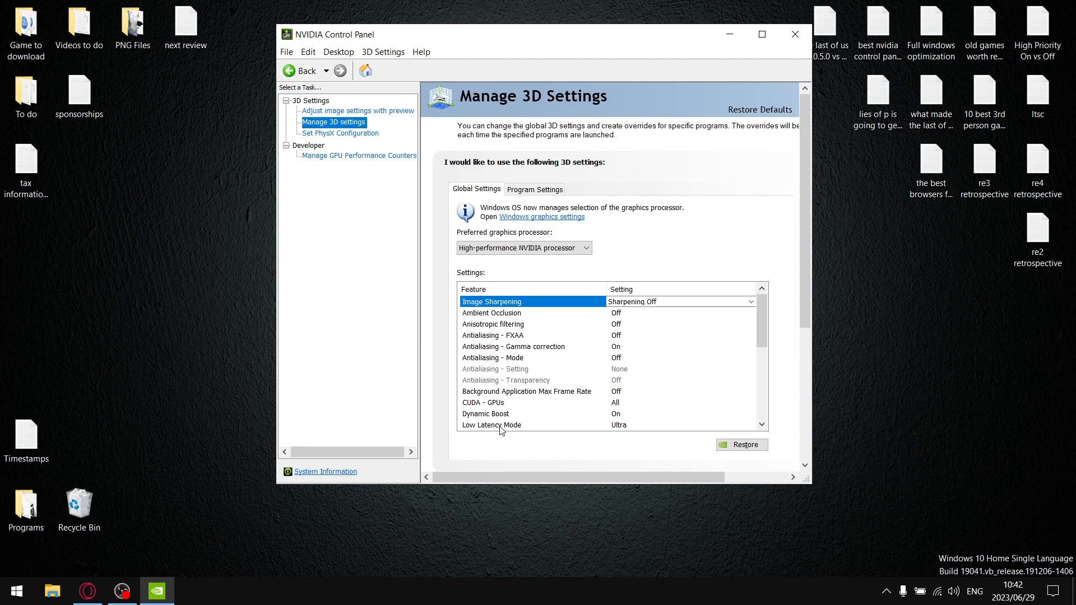
# Examine the global 3D settings from Ambient Occlusion down to Texture filtering - Quality
pyautogui.click(766, 426)
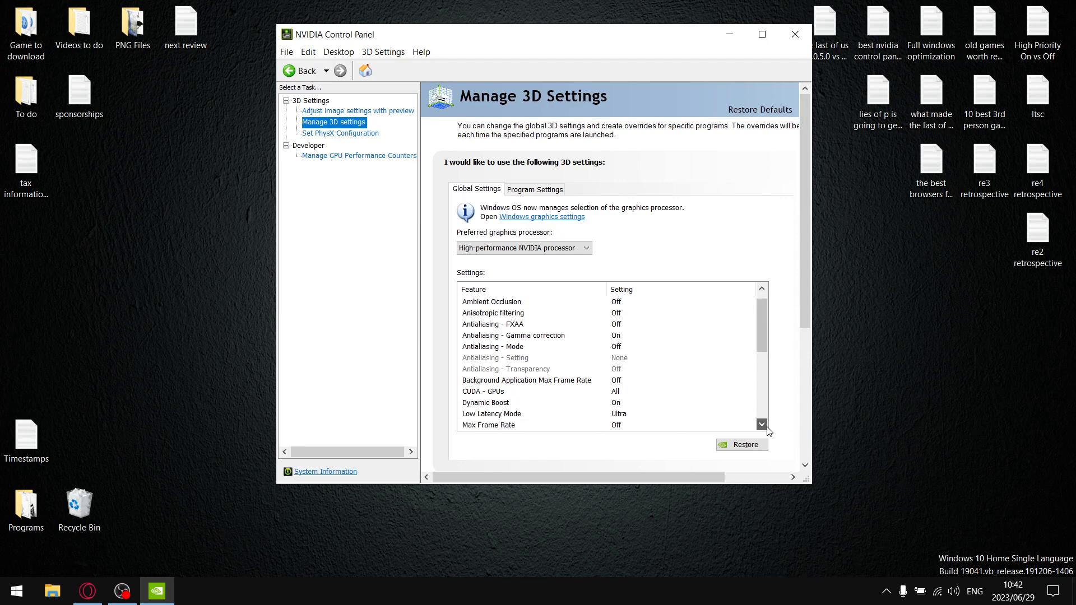
pyautogui.click(766, 425)
pyautogui.click(765, 426)
pyautogui.click(765, 426)
pyautogui.click(765, 426)
pyautogui.click(765, 426)
pyautogui.click(765, 426)
pyautogui.click(765, 425)
pyautogui.click(765, 426)
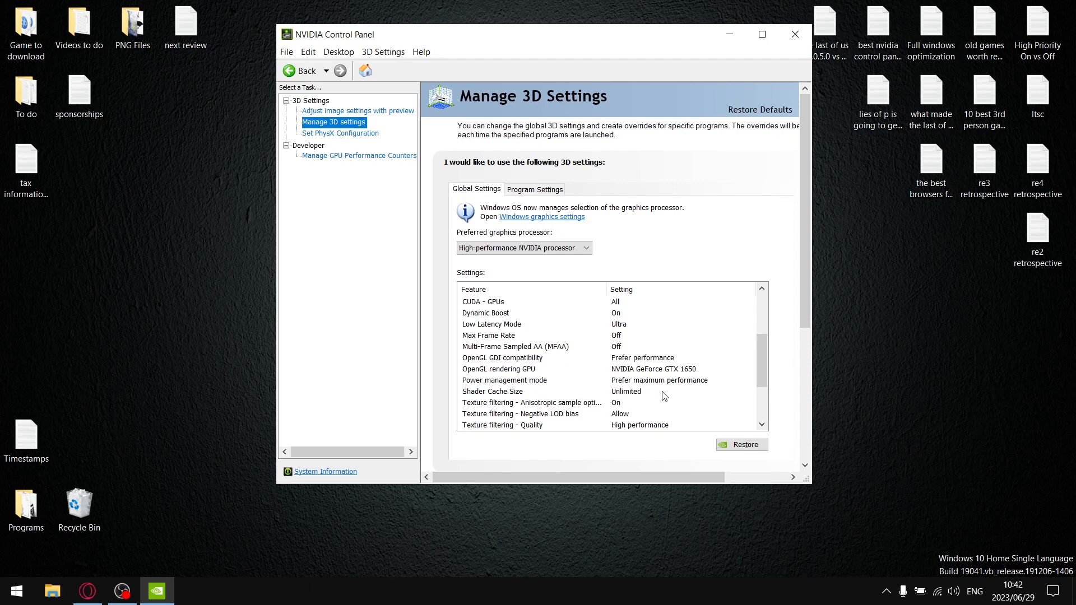
# Set OpenGL GDI compatibility to Prefer performance and review the available power management modes
pyautogui.click(642, 359)
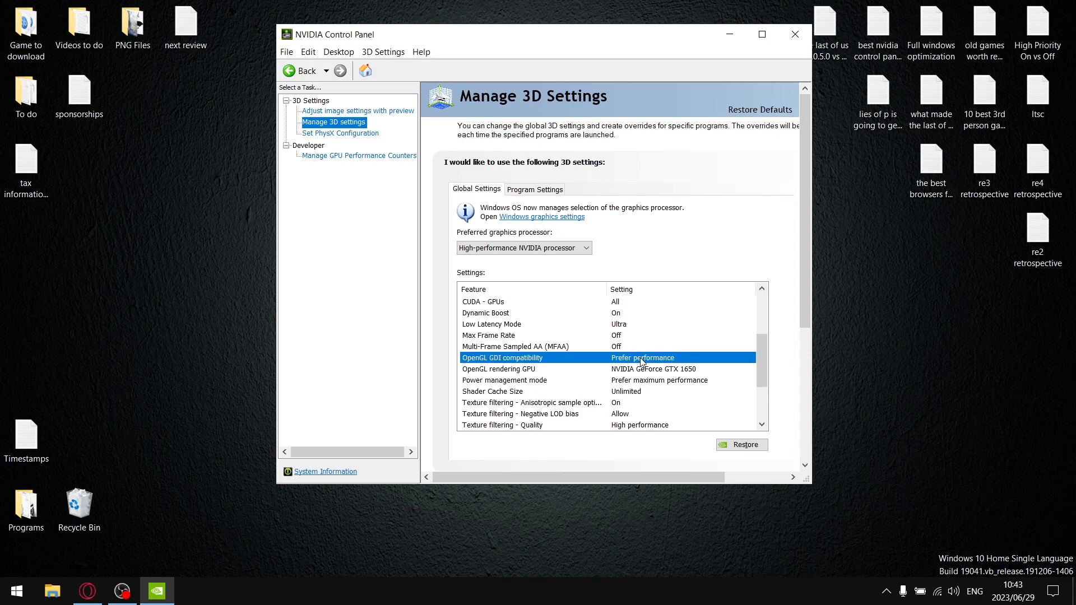
pyautogui.click(641, 359)
pyautogui.click(639, 377)
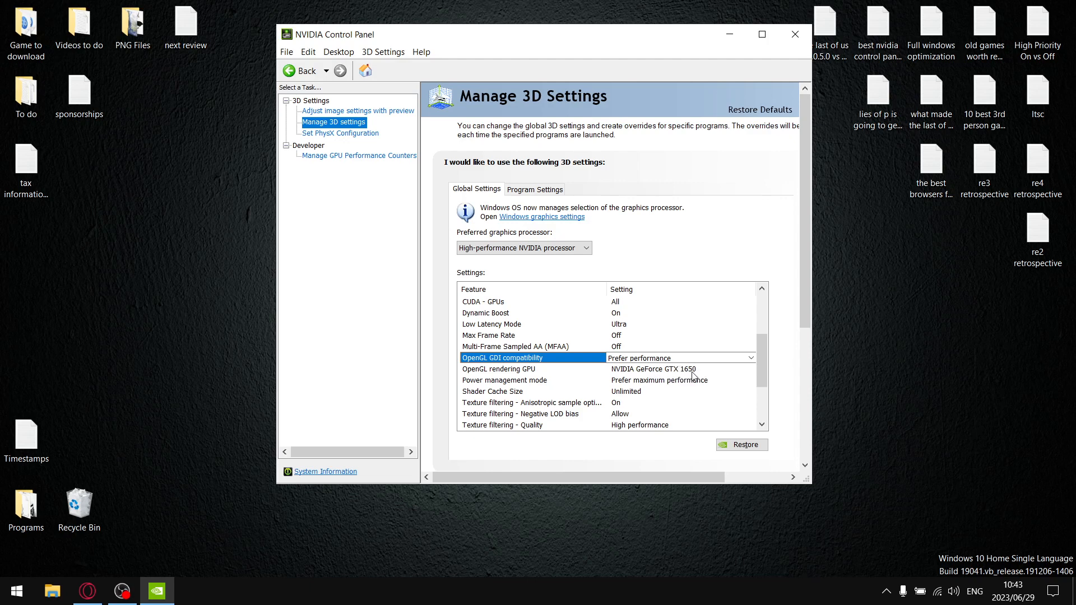
pyautogui.click(506, 381)
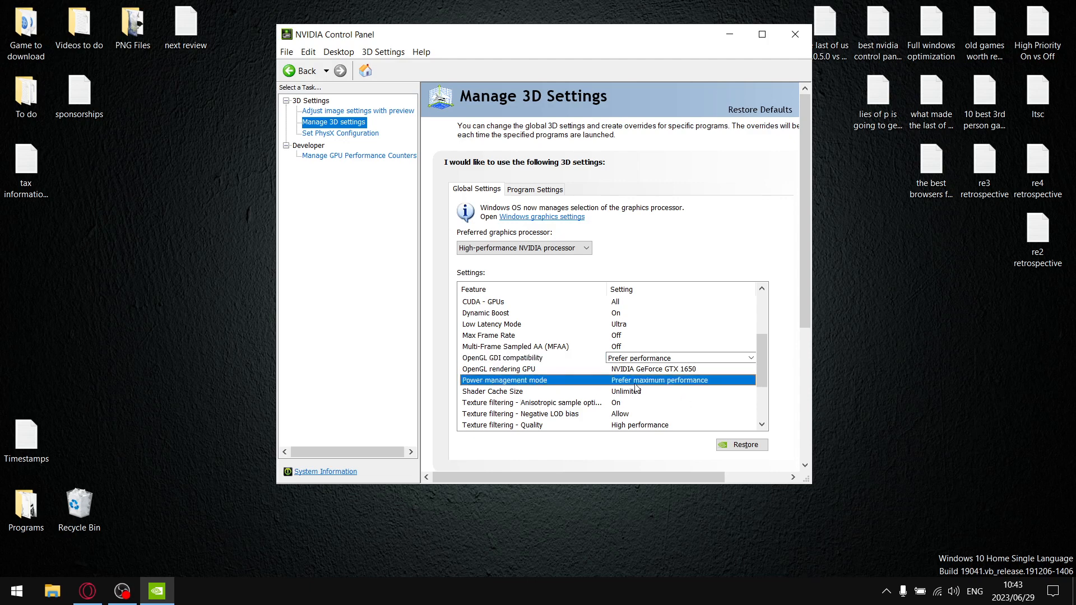
pyautogui.click(647, 381)
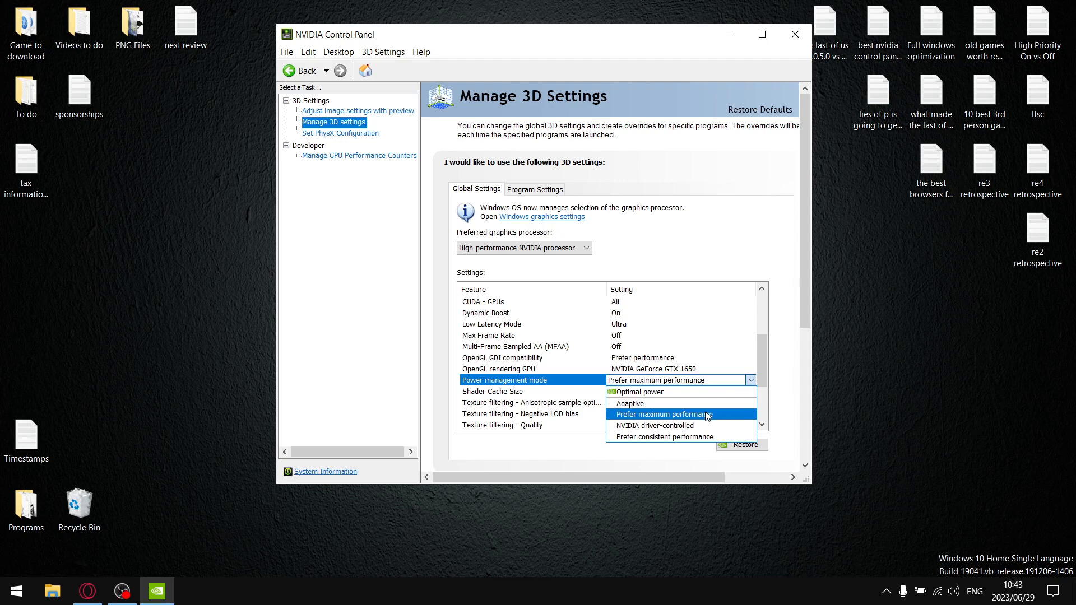
pyautogui.click(489, 394)
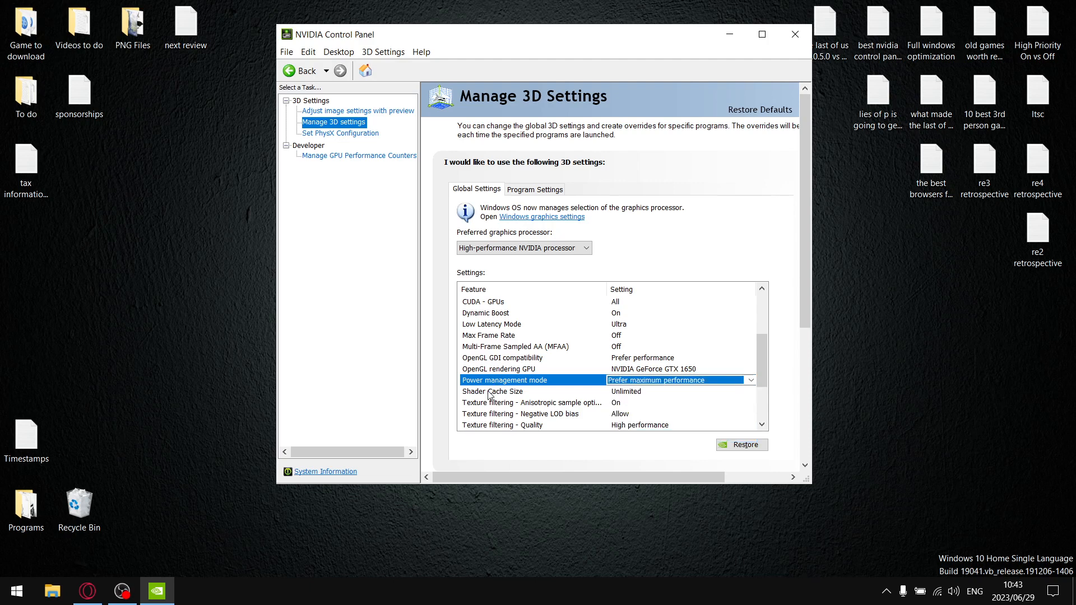
# Review the size options available for Shader Cache Size
pyautogui.click(489, 394)
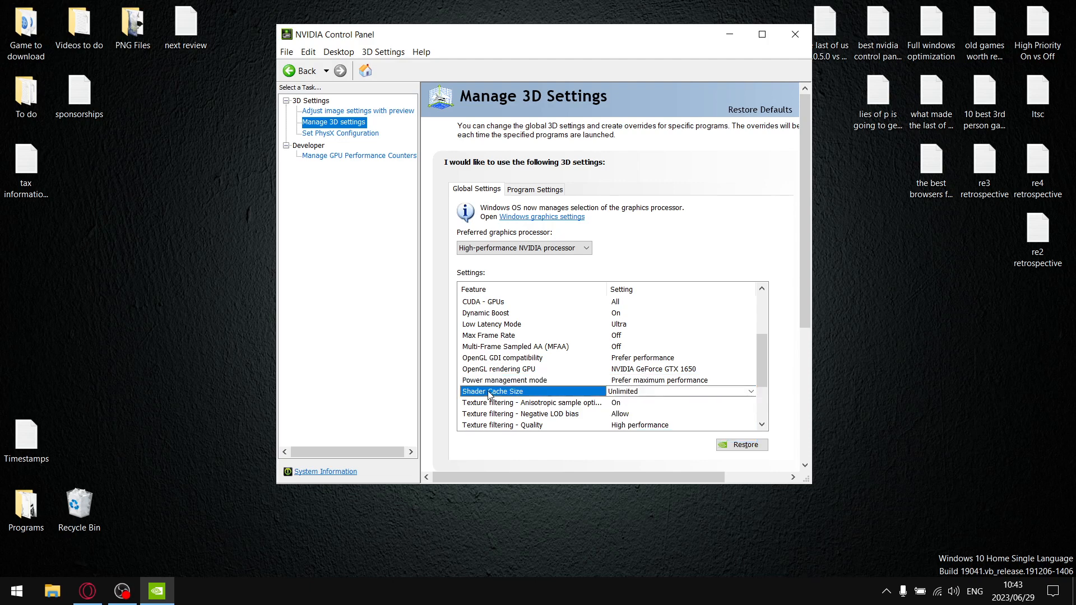
pyautogui.click(656, 392)
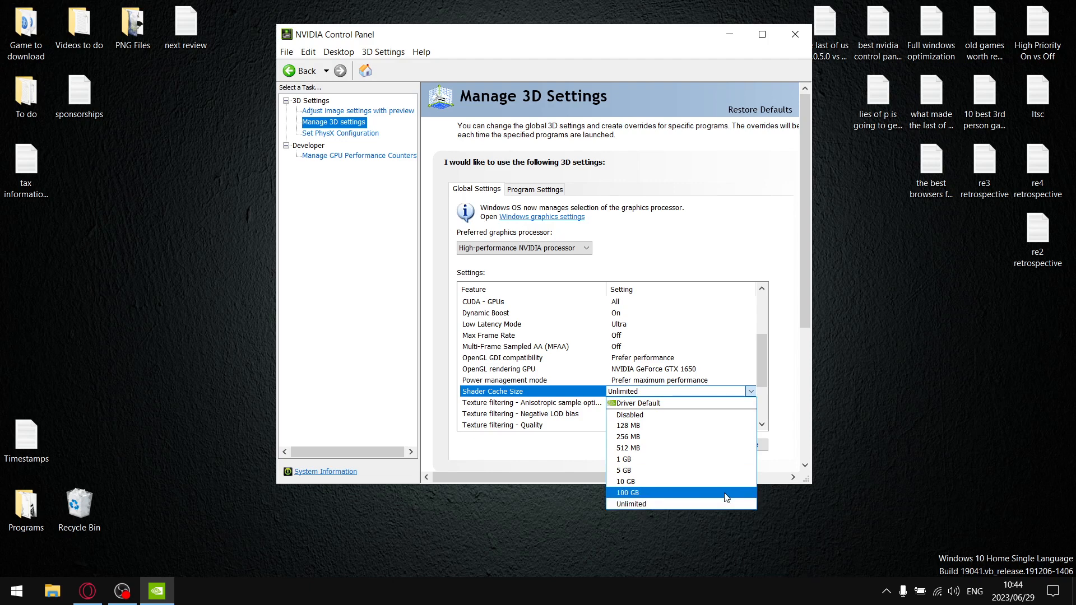
pyautogui.click(751, 391)
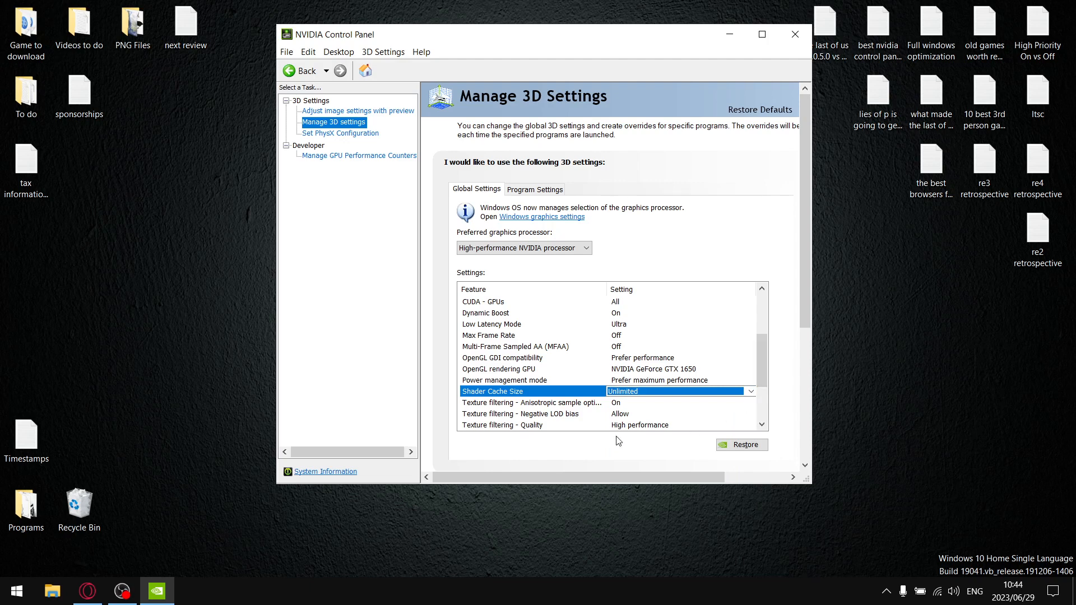
# Examine the texture filtering settings, including anisotropic sample optimization and the options offered for Quality
pyautogui.click(589, 403)
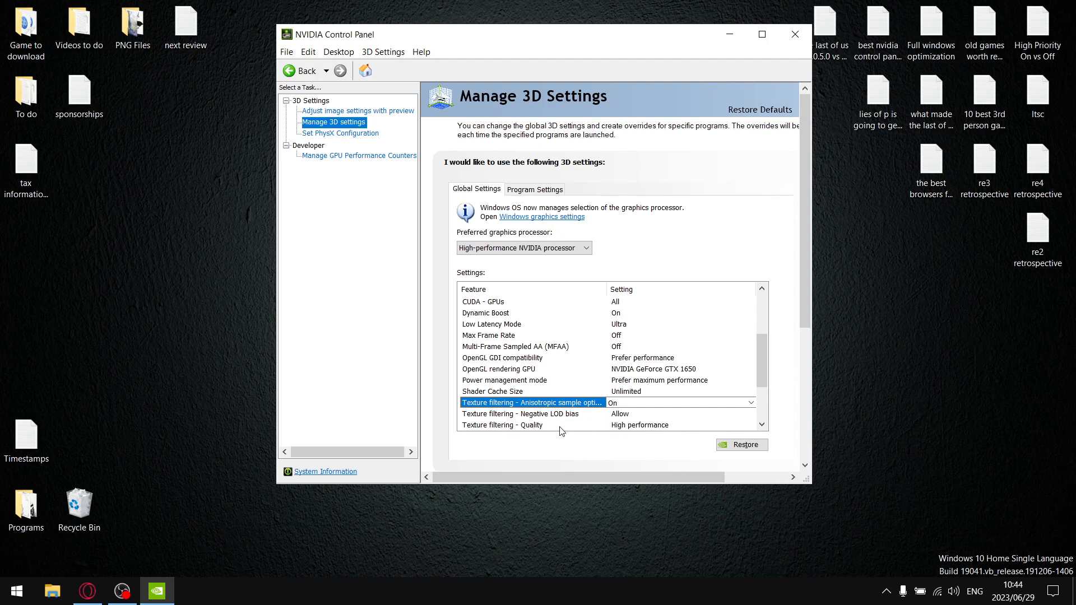
pyautogui.click(633, 425)
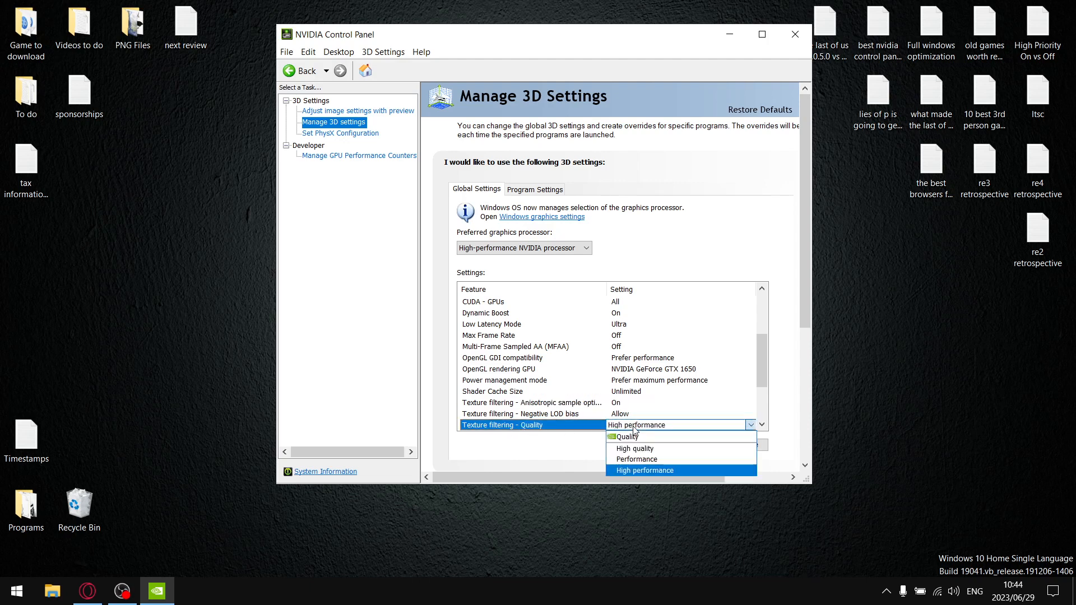
pyautogui.click(634, 428)
pyautogui.click(761, 425)
pyautogui.click(762, 425)
pyautogui.click(761, 425)
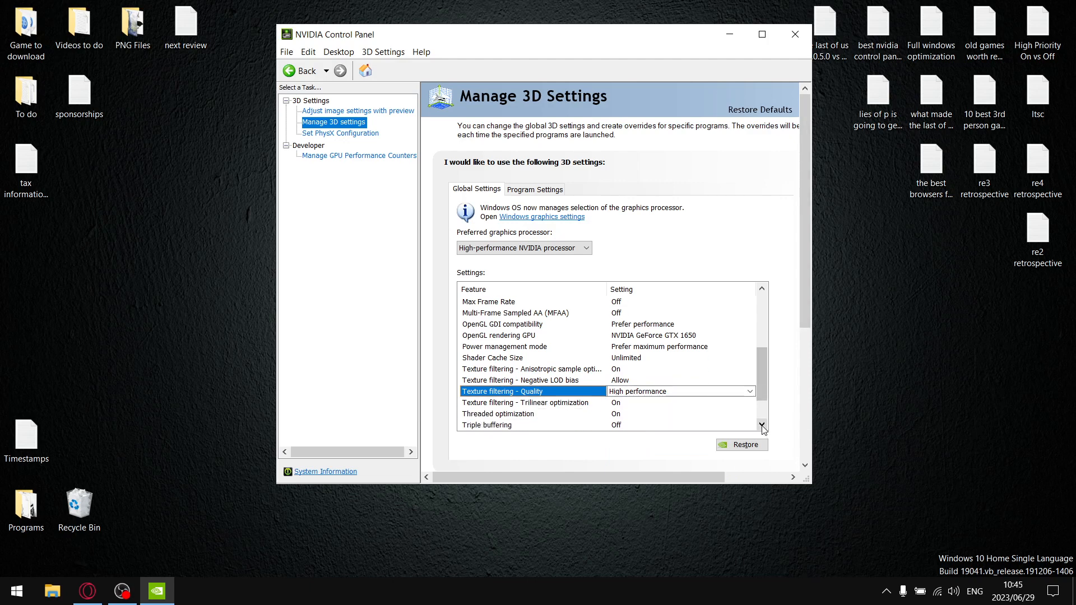
pyautogui.click(761, 425)
pyautogui.click(647, 381)
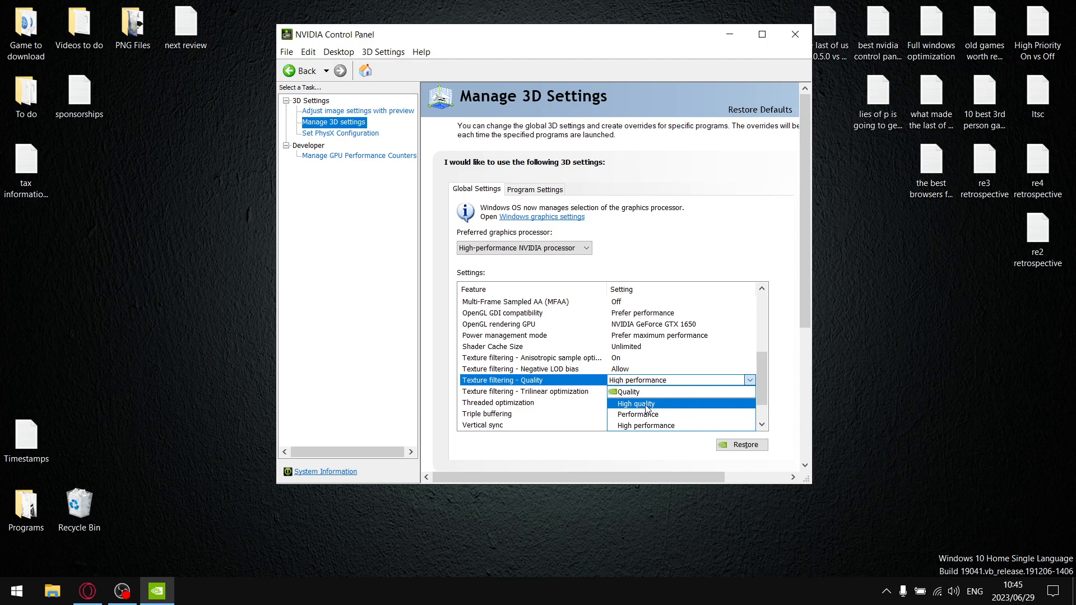
pyautogui.click(749, 381)
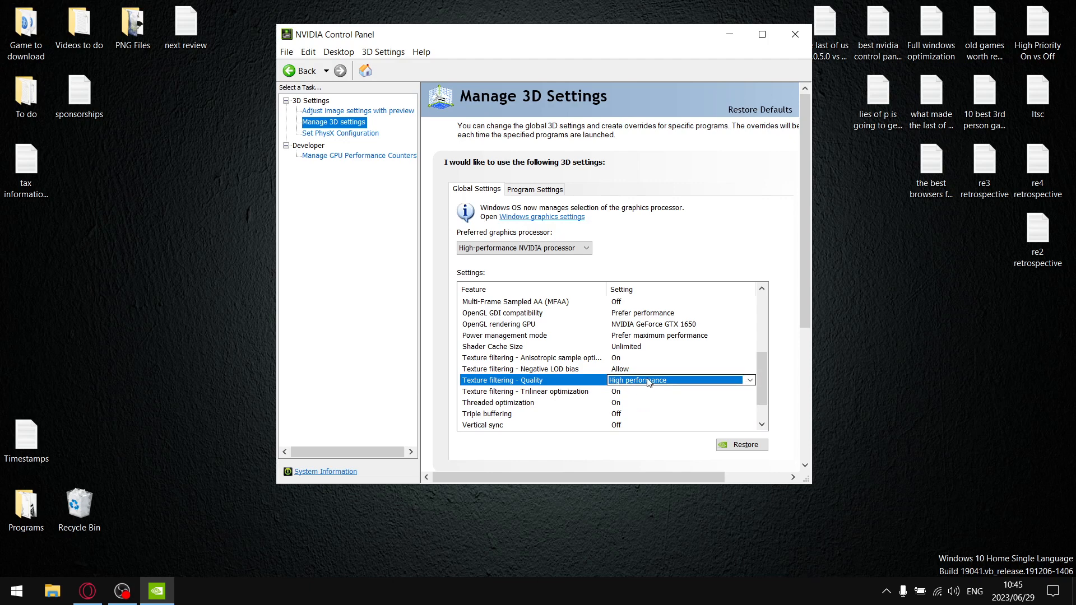
# Review the Threaded optimization options and the remaining features at the end of the global 3D settings
pyautogui.click(577, 404)
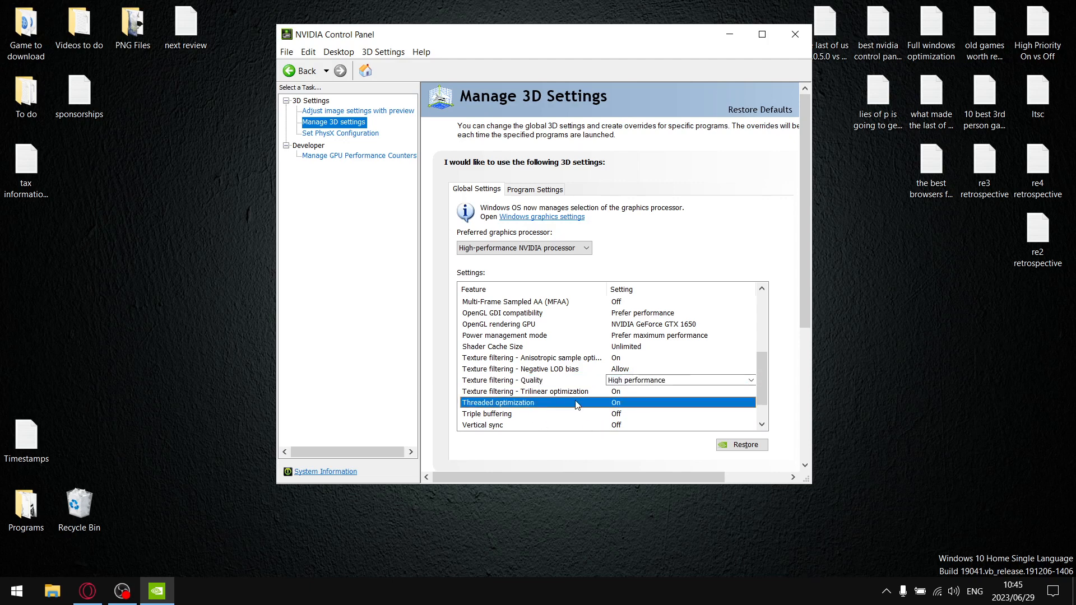
pyautogui.click(631, 403)
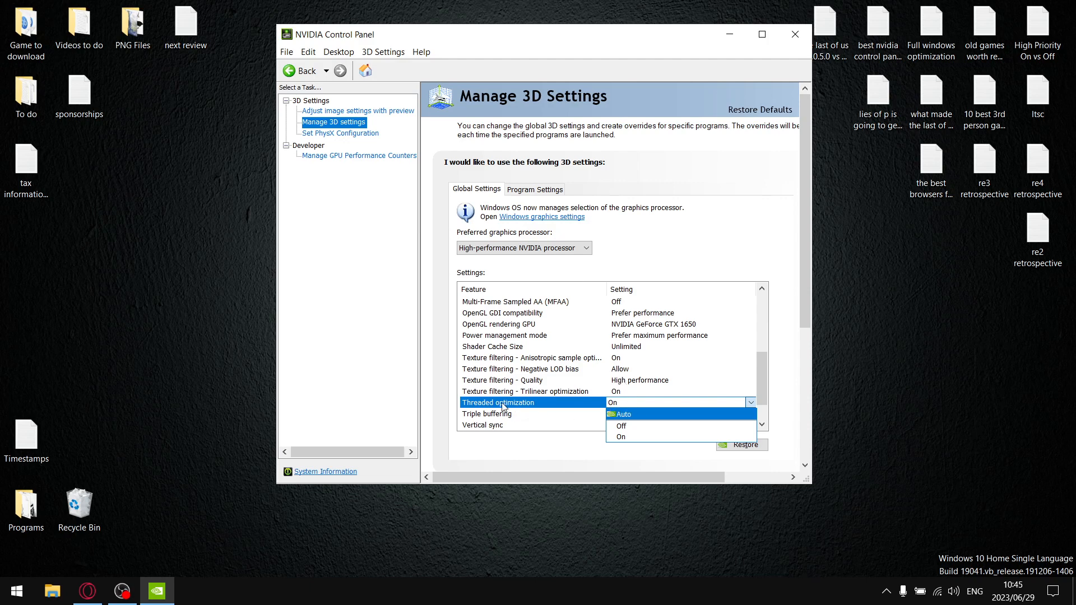
pyautogui.click(653, 404)
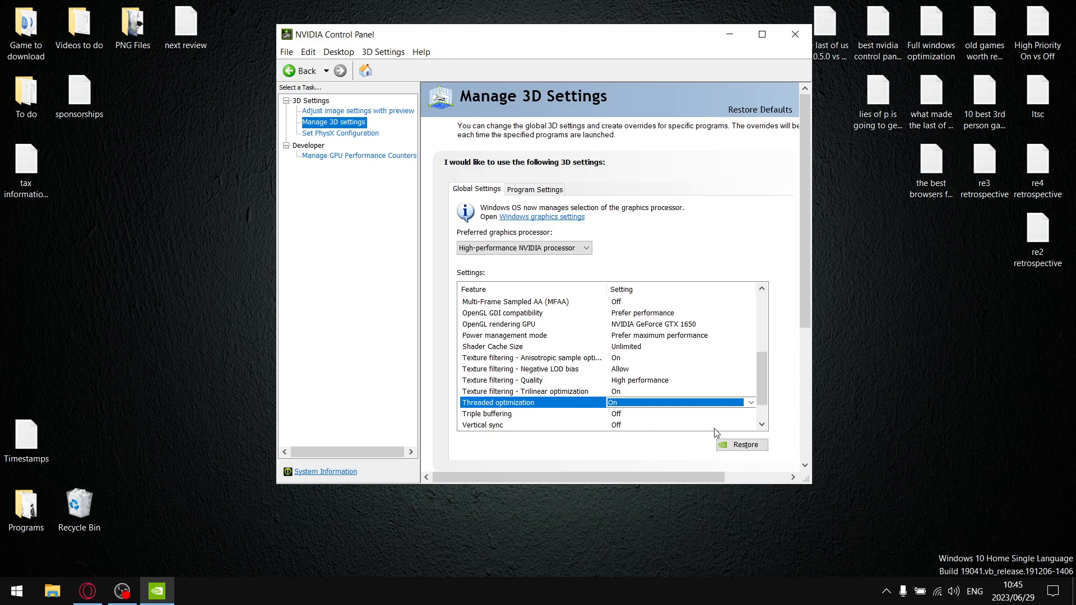
pyautogui.scroll(-3, 768, 428)
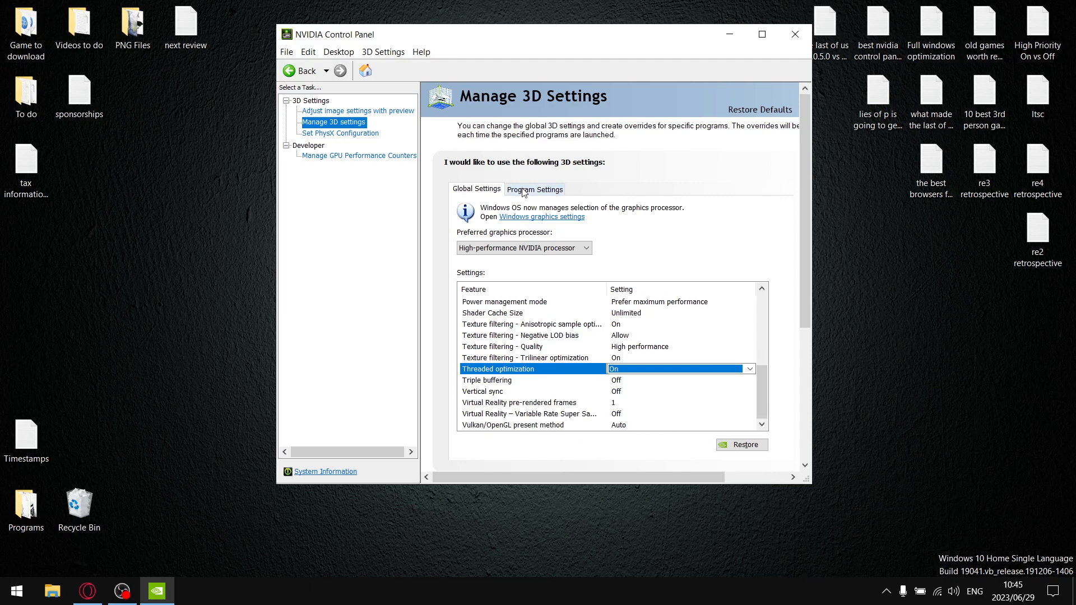
# Set the PhysX processor to NVIDIA GeForce GTX 1650
pyautogui.click(360, 134)
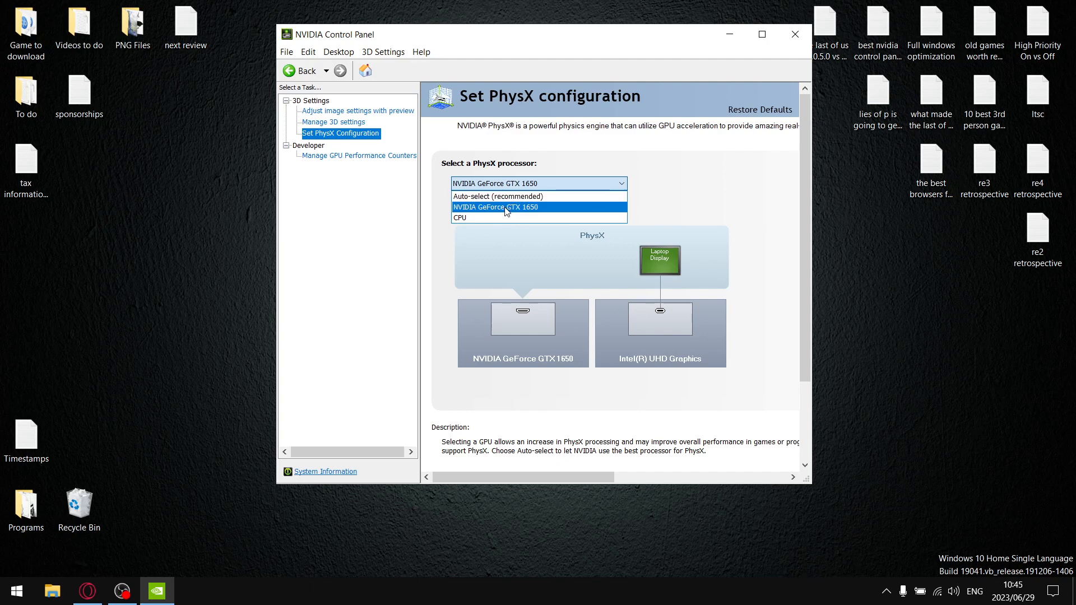
pyautogui.click(496, 207)
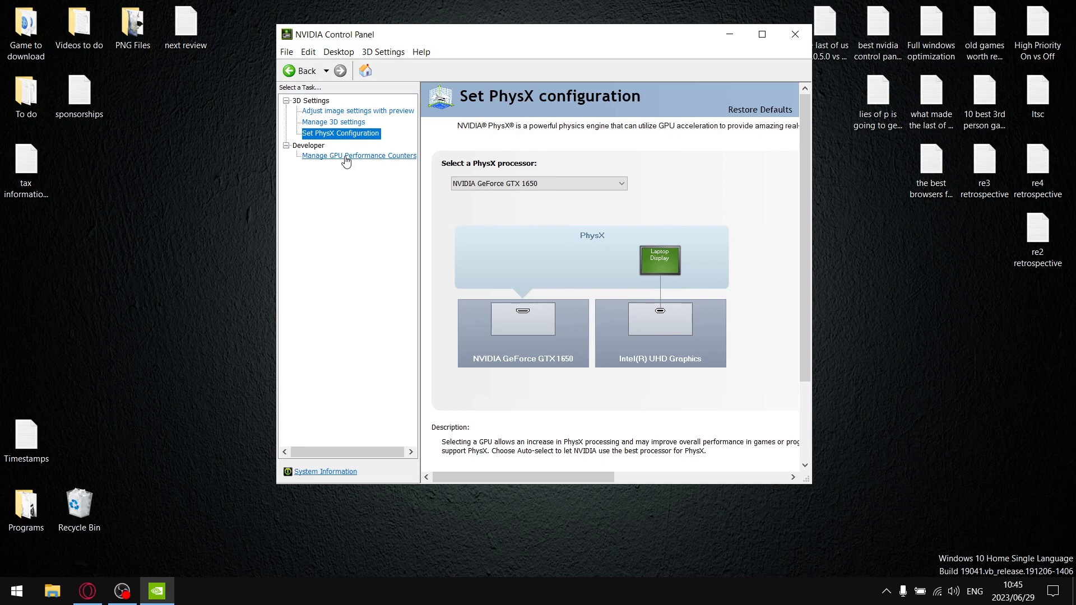
# Check the Enable Developer Settings option and the access setting for GPU performance counters, and close NVIDIA Control Panel
pyautogui.click(339, 51)
pyautogui.moveTo(382, 51)
pyautogui.moveTo(340, 54)
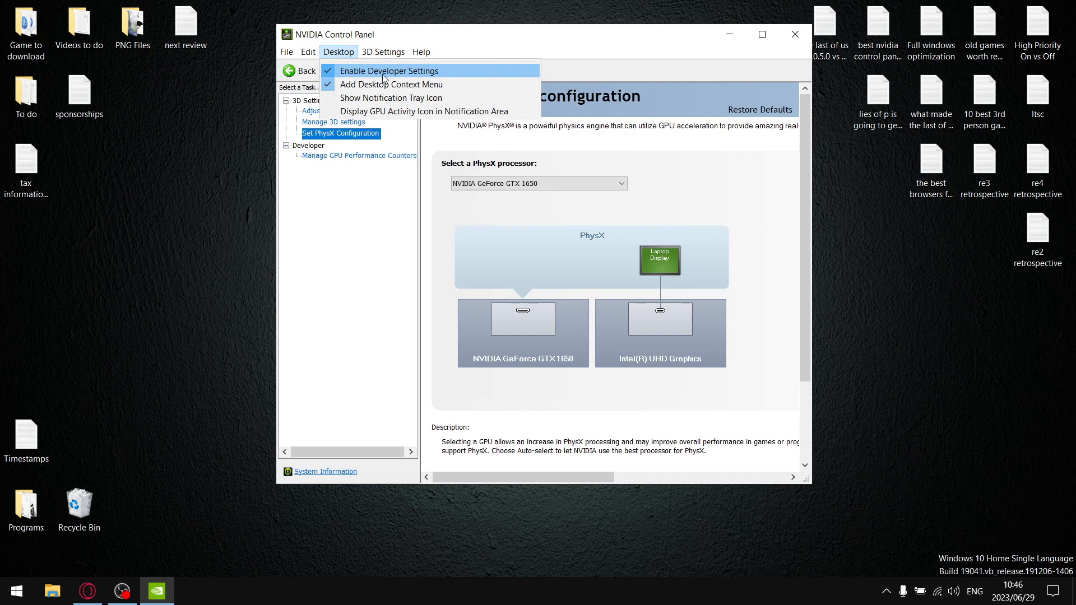
pyautogui.click(394, 235)
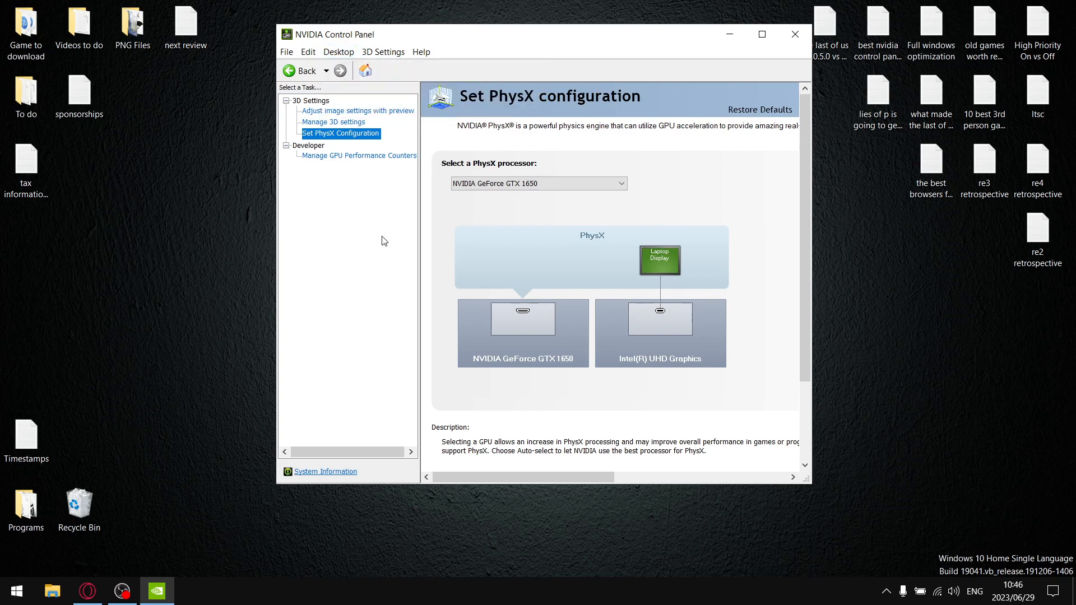
pyautogui.click(354, 158)
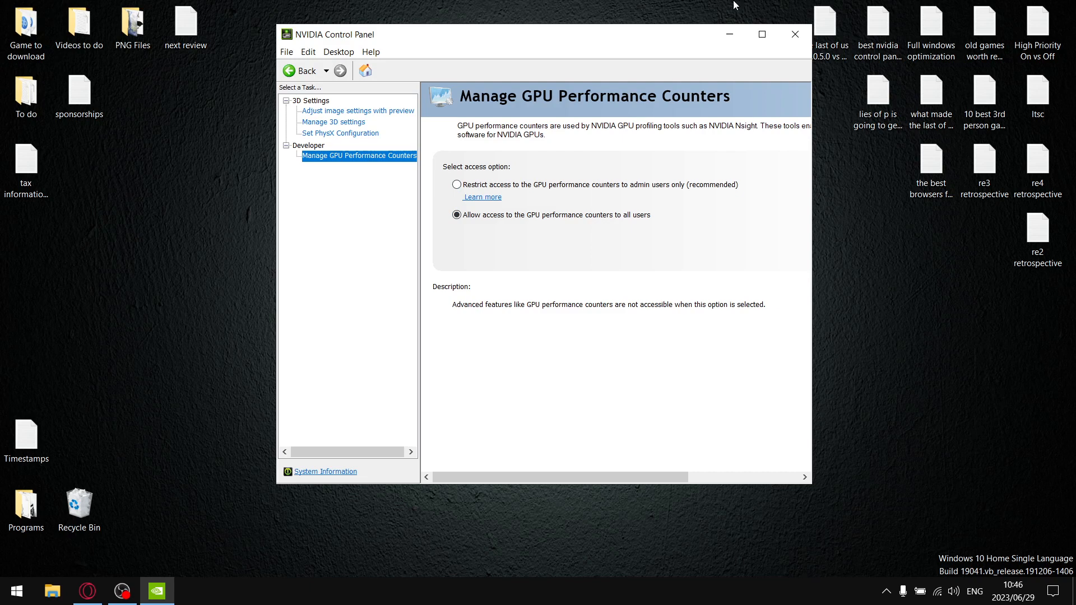
pyautogui.click(791, 31)
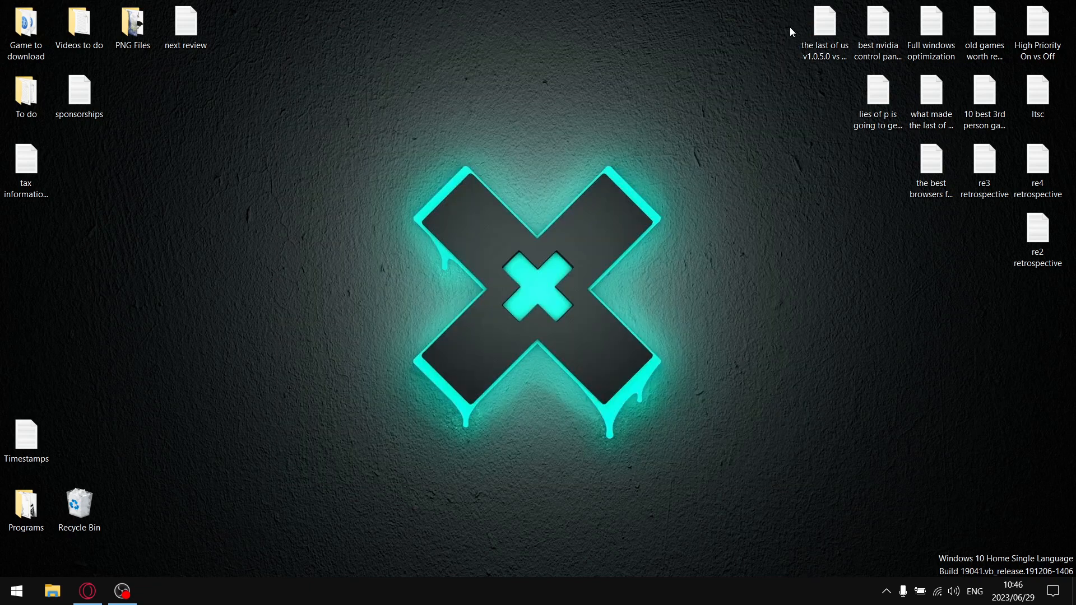